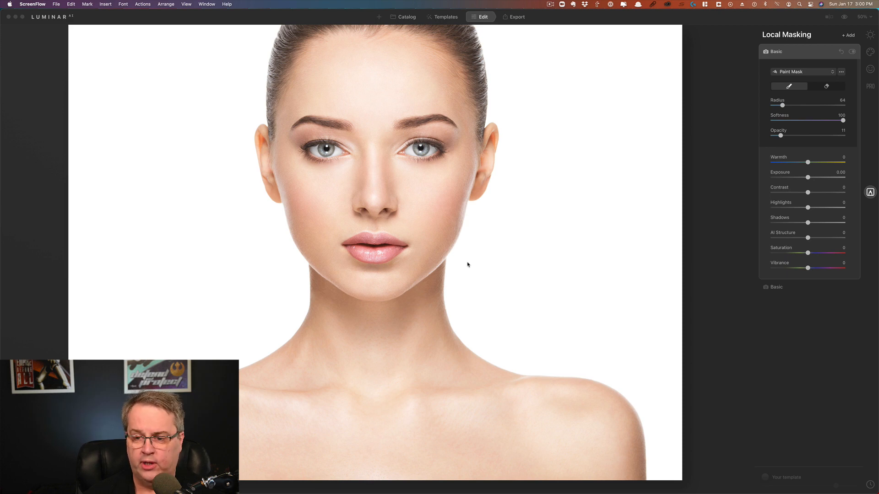
# Lighten part of the forehead with the Dodge & Burn brush at size 100 and strength 50
pyautogui.scroll(2, 467, 263)
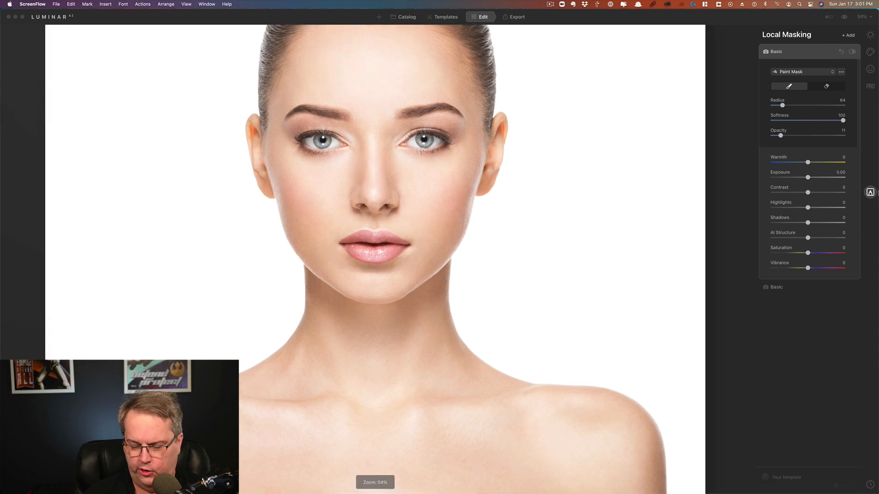
pyautogui.click(872, 89)
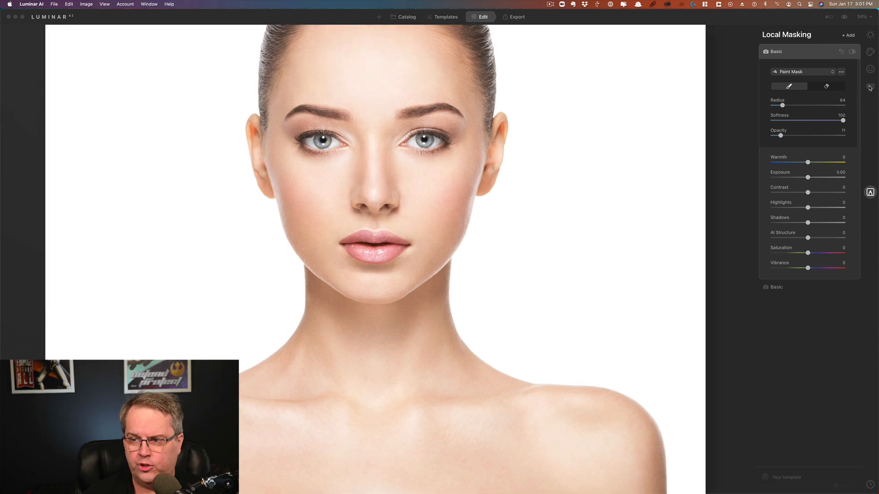
pyautogui.click(872, 89)
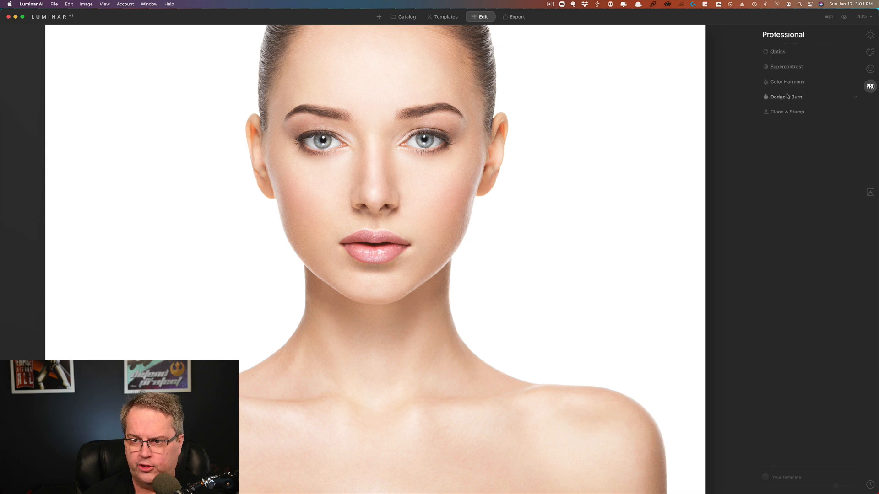
pyautogui.click(786, 98)
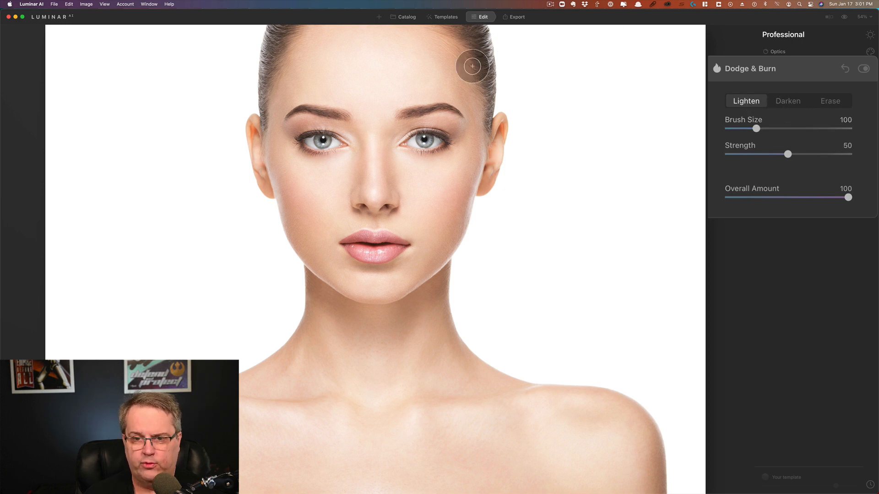
pyautogui.moveTo(345, 43); pyautogui.dragTo(353, 47)
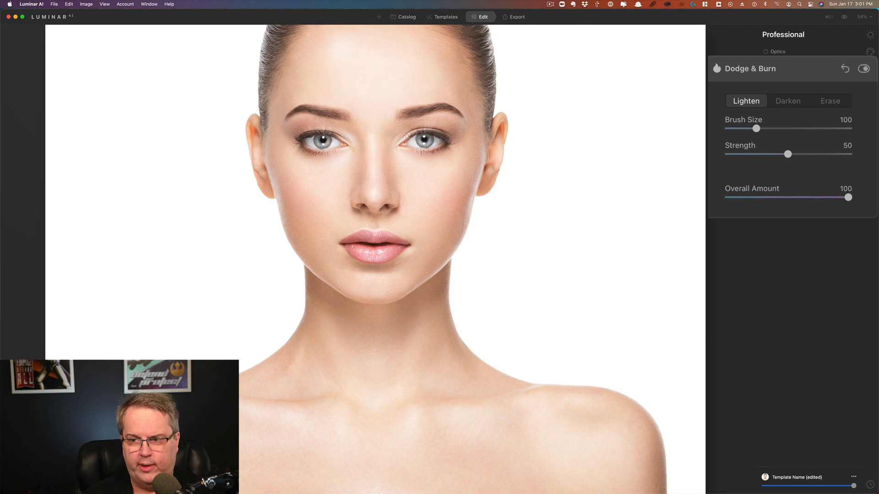
# Darken the cheek on the image's left side with Dodge & Burn and reduce the overall amount to 35
pyautogui.click(792, 101)
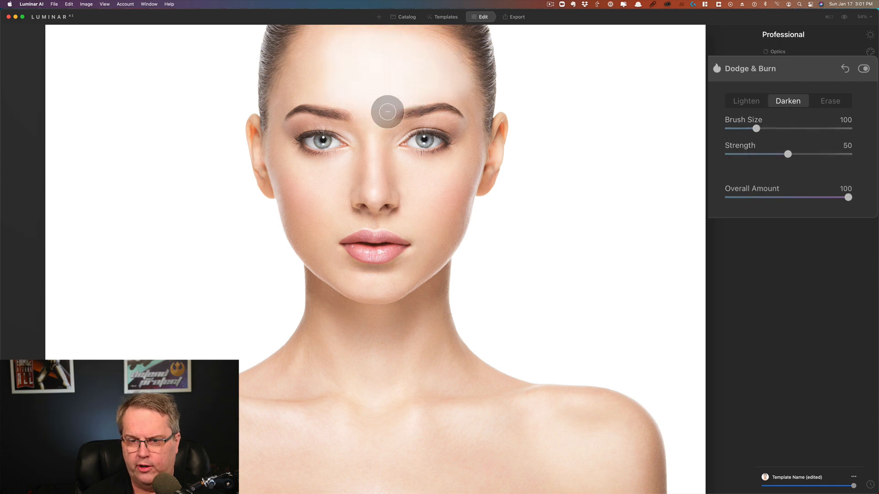
pyautogui.moveTo(300, 203)
pyautogui.mouseDown()
pyautogui.moveTo(294, 225)
pyautogui.moveTo(290, 198)
pyautogui.moveTo(315, 267)
pyautogui.moveTo(280, 157)
pyautogui.mouseUp()
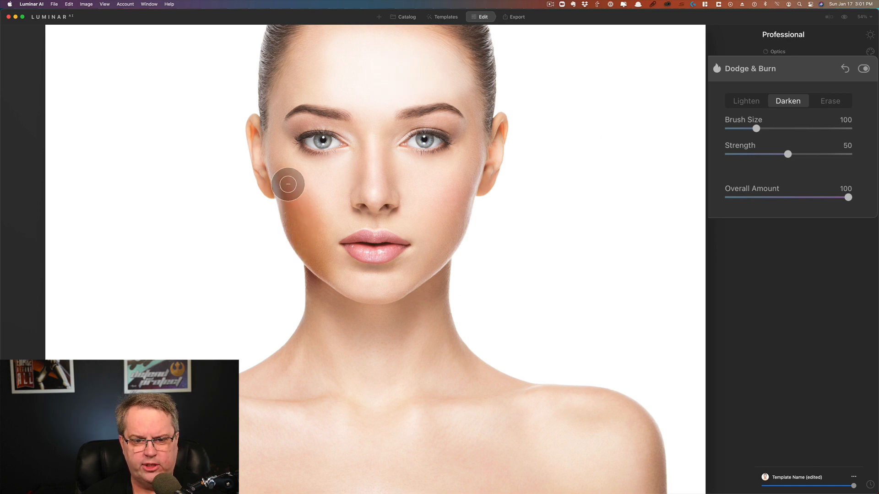
pyautogui.click(772, 197)
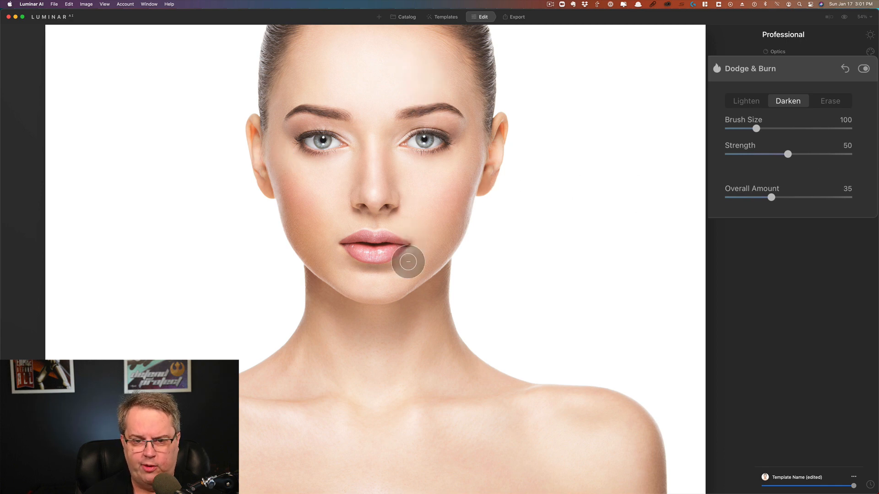
# Set the first Basic local mask to exposure 1.50 and highlights -54, with the paint brush opacity at 10
pyautogui.click(870, 192)
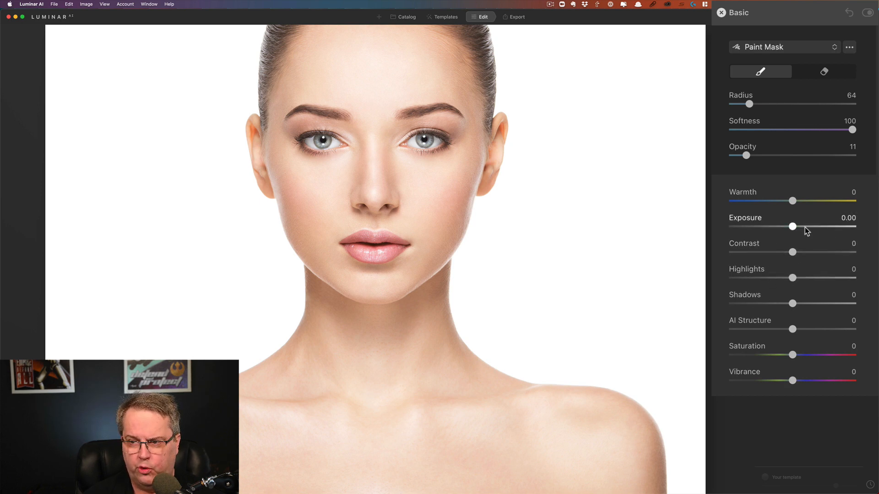
pyautogui.moveTo(807, 227); pyautogui.dragTo(809, 227)
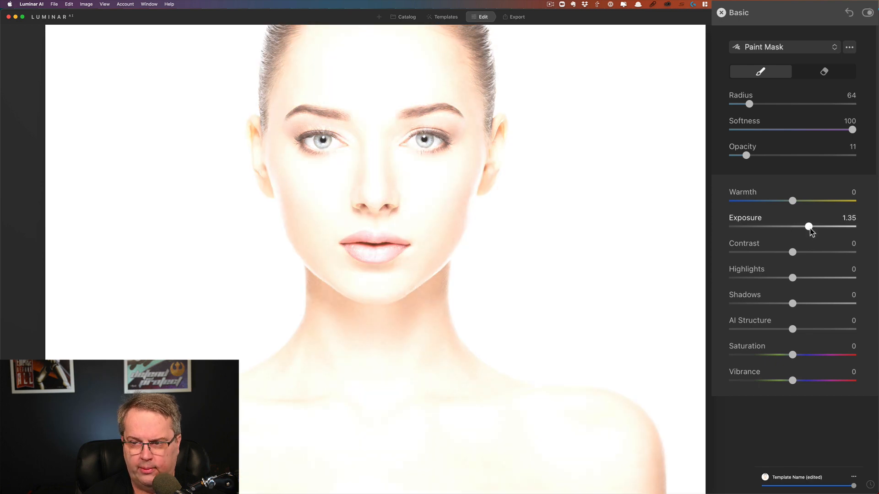
pyautogui.moveTo(809, 227); pyautogui.dragTo(810, 227)
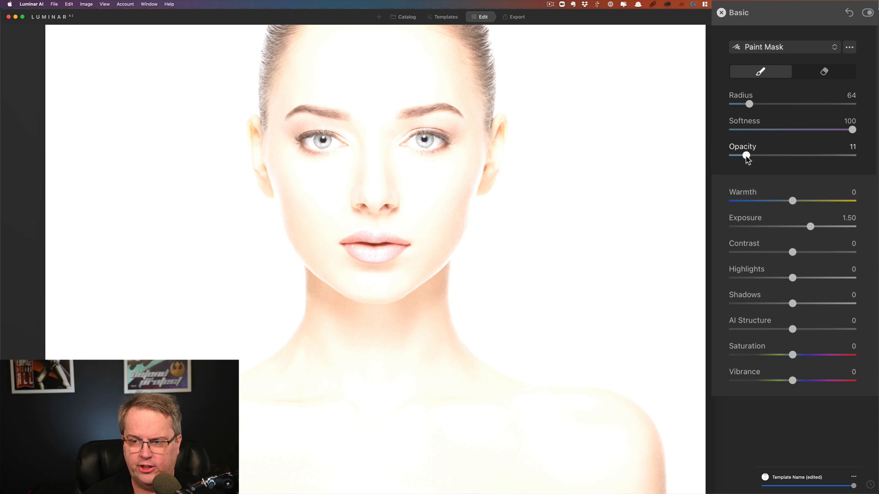
pyautogui.moveTo(746, 155); pyautogui.dragTo(742, 158)
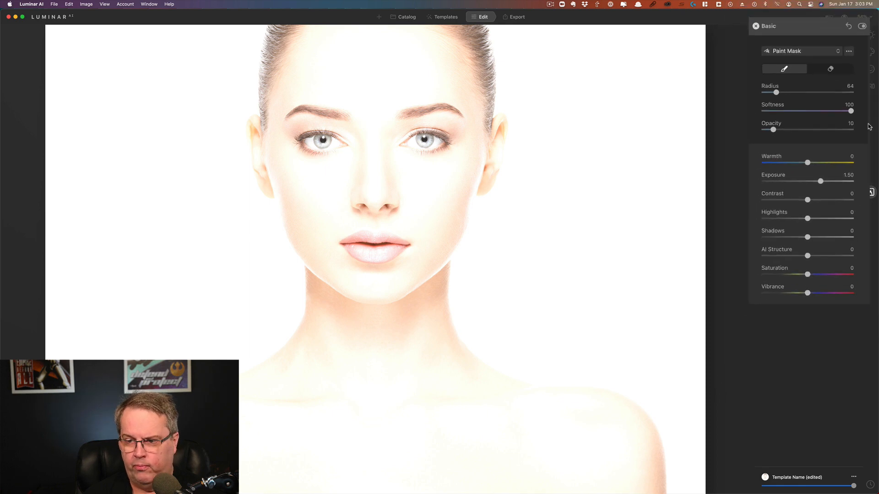
pyautogui.click(770, 277)
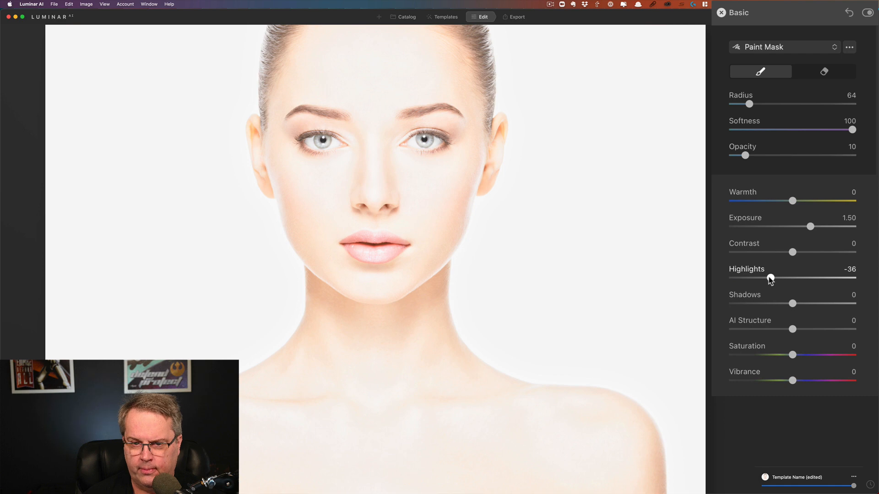
pyautogui.moveTo(759, 276); pyautogui.dragTo(754, 274)
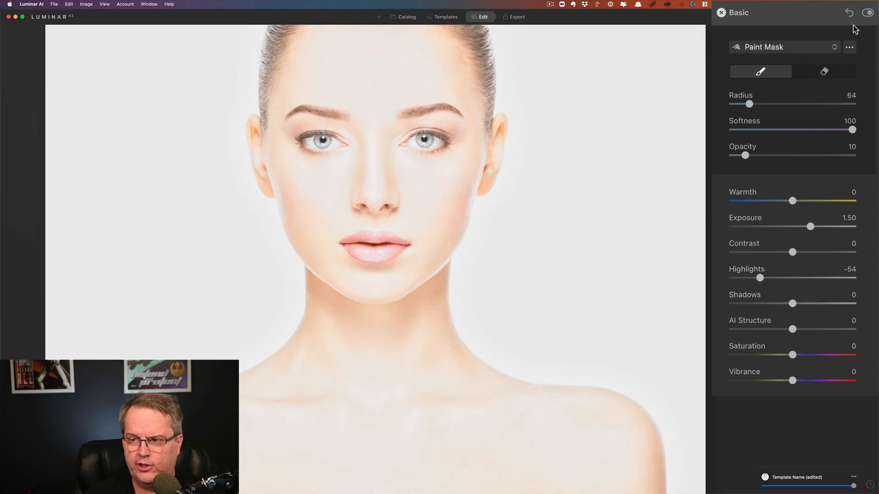
# Add a second Basic local mask and set its exposure to -1.65
pyautogui.click(848, 1)
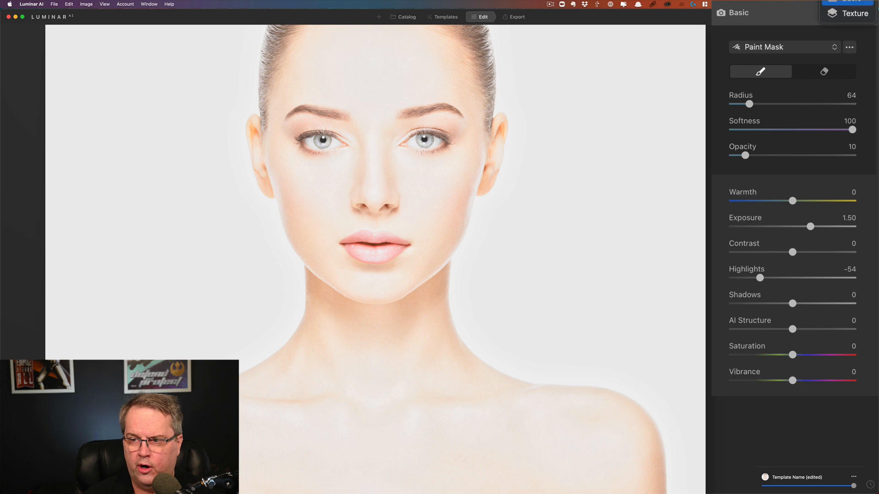
pyautogui.click(848, 1)
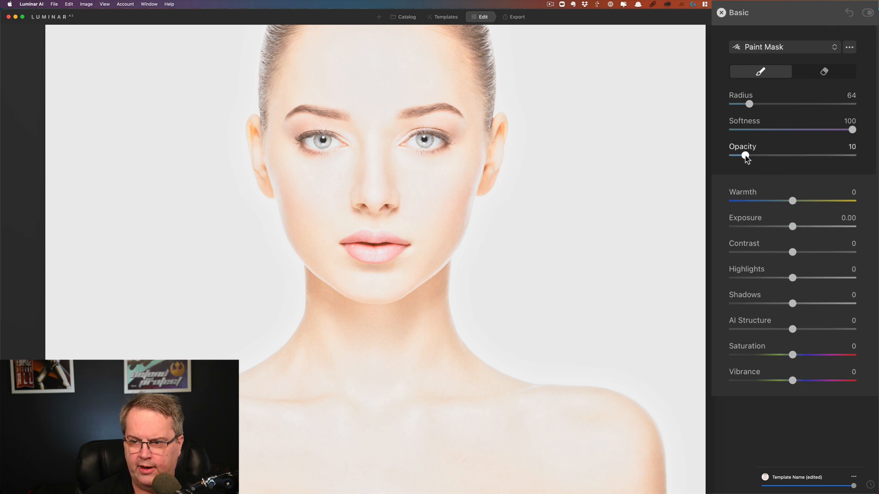
pyautogui.click(769, 227)
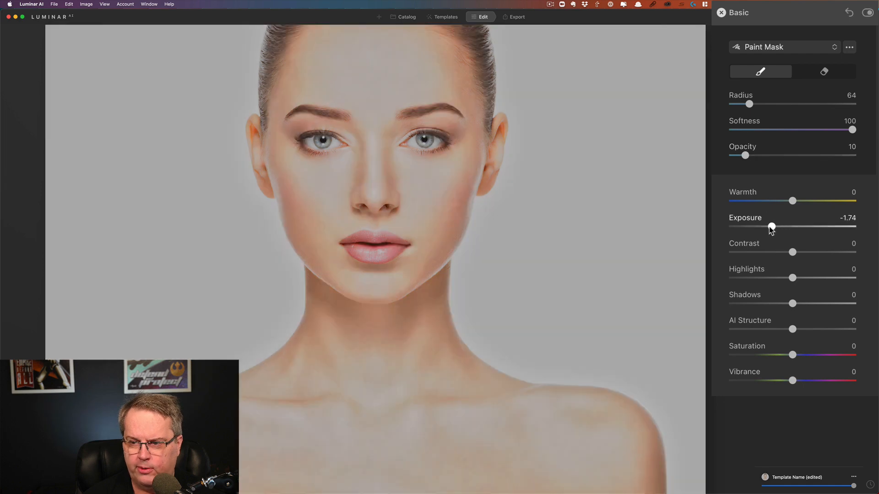
pyautogui.moveTo(772, 227); pyautogui.dragTo(774, 228)
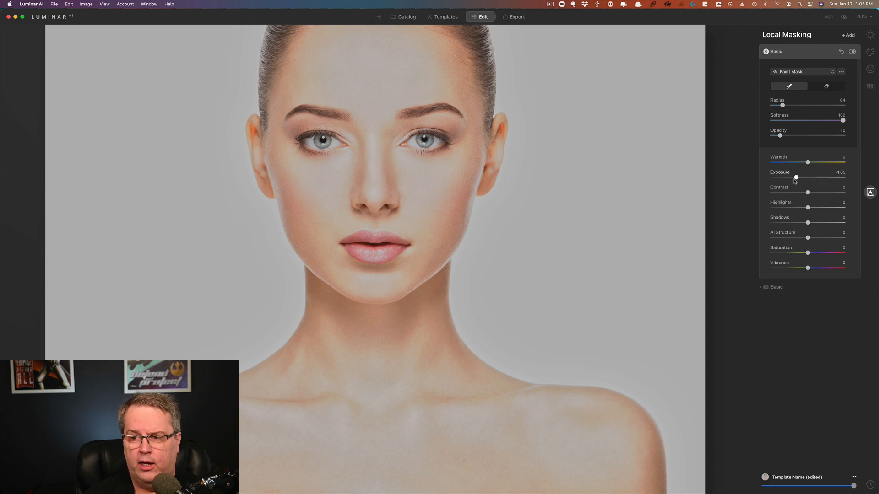
# In the Basic mask with exposure 1.50, paint the areas under both eyes with a brush radius of 100
pyautogui.click(781, 287)
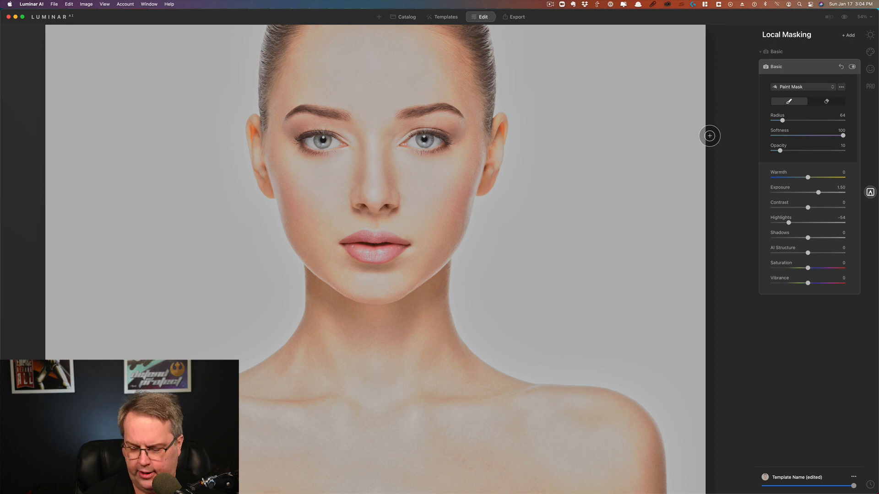
pyautogui.press('super+1')
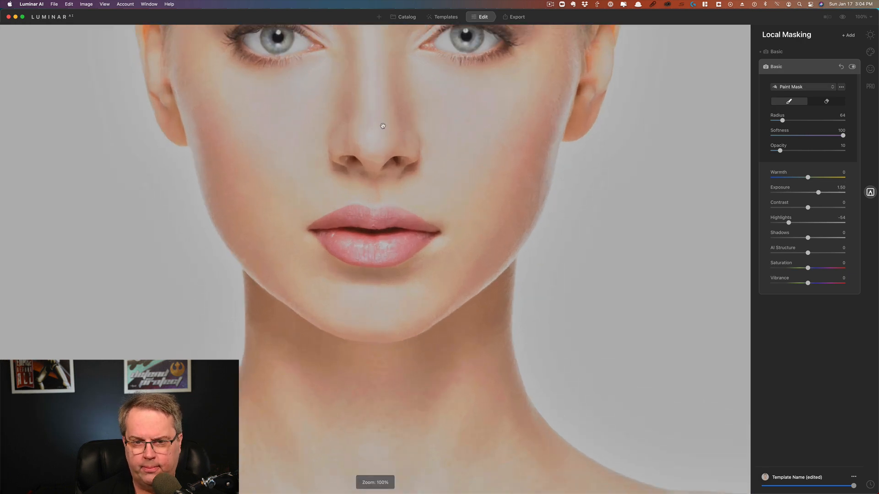
pyautogui.moveTo(382, 126); pyautogui.dragTo(386, 352)
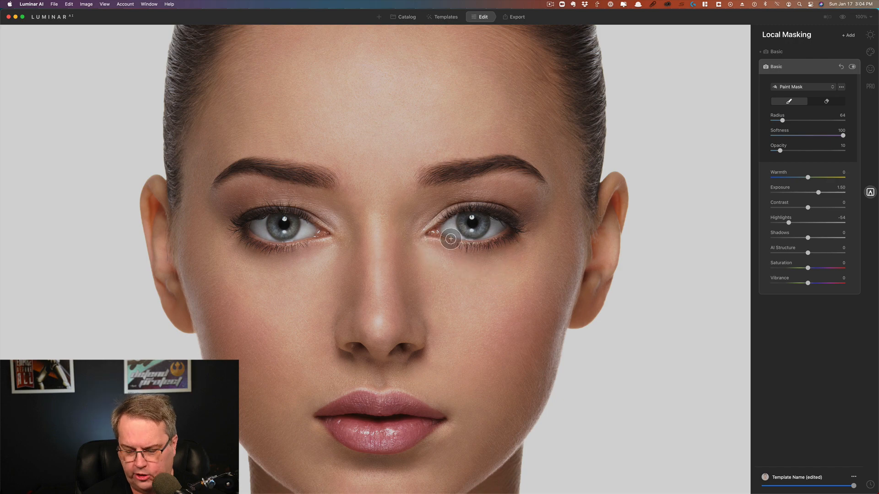
pyautogui.press('[')
pyautogui.press('[')
pyautogui.press('[')
pyautogui.press(']')
pyautogui.press(']')
pyautogui.press(']')
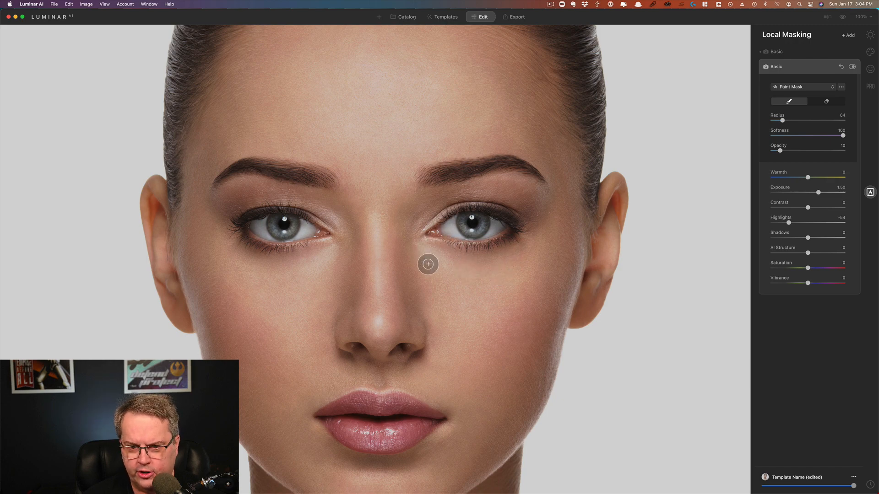
pyautogui.press(']')
pyautogui.press(']')
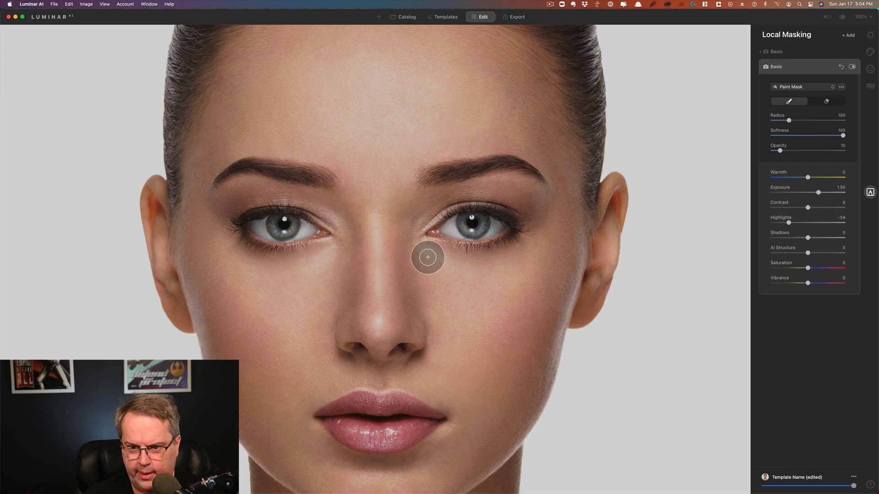
pyautogui.moveTo(429, 258)
pyautogui.mouseDown()
pyautogui.moveTo(459, 342)
pyautogui.moveTo(518, 262)
pyautogui.moveTo(446, 288)
pyautogui.moveTo(497, 270)
pyautogui.moveTo(530, 241)
pyautogui.mouseUp()
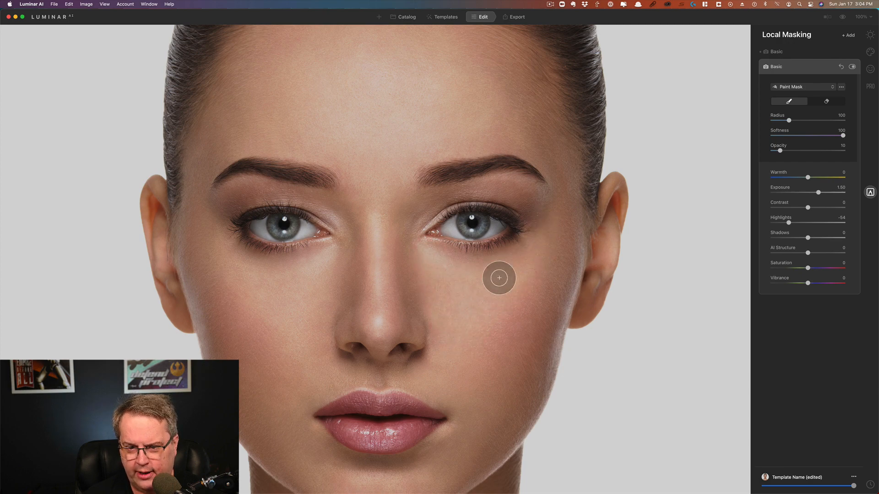
pyautogui.moveTo(235, 247)
pyautogui.mouseDown()
pyautogui.moveTo(277, 264)
pyautogui.moveTo(327, 260)
pyautogui.moveTo(304, 335)
pyautogui.moveTo(232, 258)
pyautogui.moveTo(301, 340)
pyautogui.moveTo(274, 280)
pyautogui.moveTo(300, 271)
pyautogui.moveTo(263, 276)
pyautogui.moveTo(279, 362)
pyautogui.moveTo(224, 291)
pyautogui.moveTo(240, 245)
pyautogui.mouseUp()
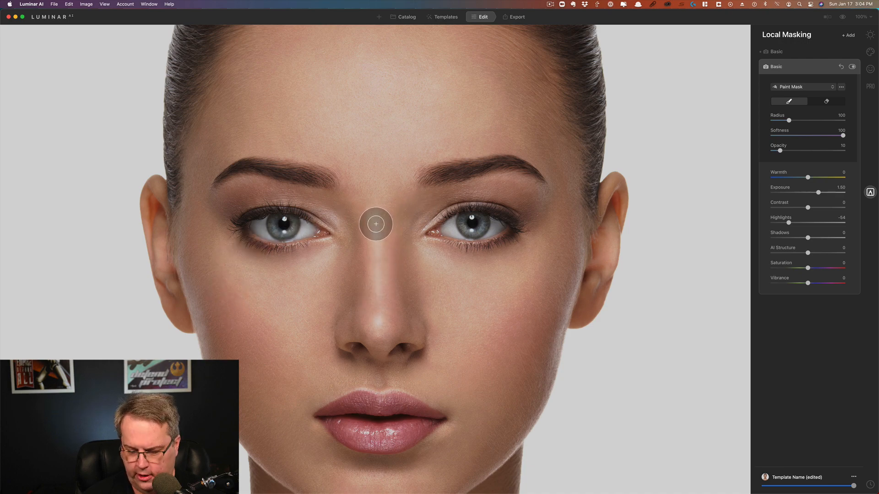
# Paint the lightening mask down the nose bridge at radius 88 and over the forehead at radius 184
pyautogui.press('[')
pyautogui.moveTo(373, 215); pyautogui.dragTo(382, 324)
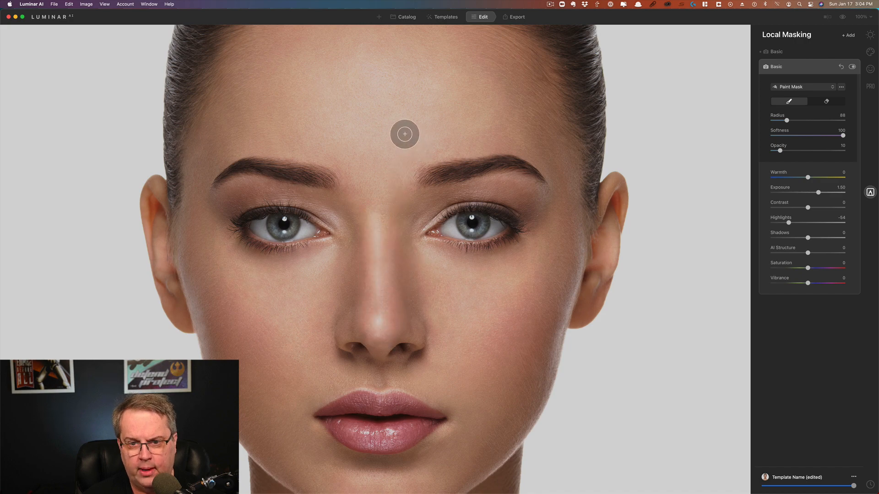
pyautogui.press(']')
pyautogui.press(']')
pyautogui.press(']')
pyautogui.press(']')
pyautogui.press(']')
pyautogui.press(']')
pyautogui.press(']')
pyautogui.press(']')
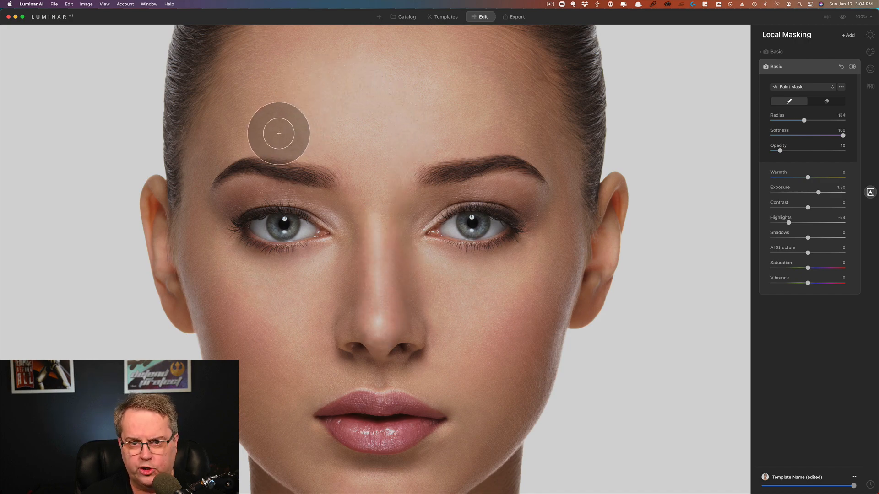
pyautogui.moveTo(381, 59)
pyautogui.mouseDown()
pyautogui.moveTo(454, 79)
pyautogui.moveTo(480, 113)
pyautogui.moveTo(432, 130)
pyautogui.moveTo(334, 119)
pyautogui.moveTo(272, 131)
pyautogui.moveTo(392, 155)
pyautogui.moveTo(442, 149)
pyautogui.moveTo(397, 86)
pyautogui.moveTo(354, 62)
pyautogui.moveTo(447, 165)
pyautogui.mouseUp()
# Paint the lightening mask over both upper eyelids and out to the sides of the face at radius 124
pyautogui.press('[')
pyautogui.press('[')
pyautogui.press('[')
pyautogui.press('[')
pyautogui.press('[')
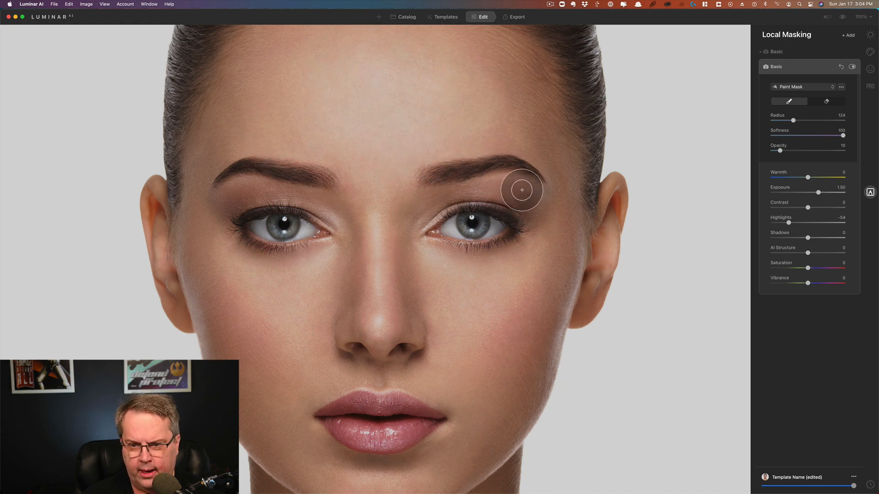
pyautogui.moveTo(524, 190)
pyautogui.mouseDown()
pyautogui.moveTo(464, 190)
pyautogui.moveTo(416, 212)
pyautogui.moveTo(394, 209)
pyautogui.mouseUp()
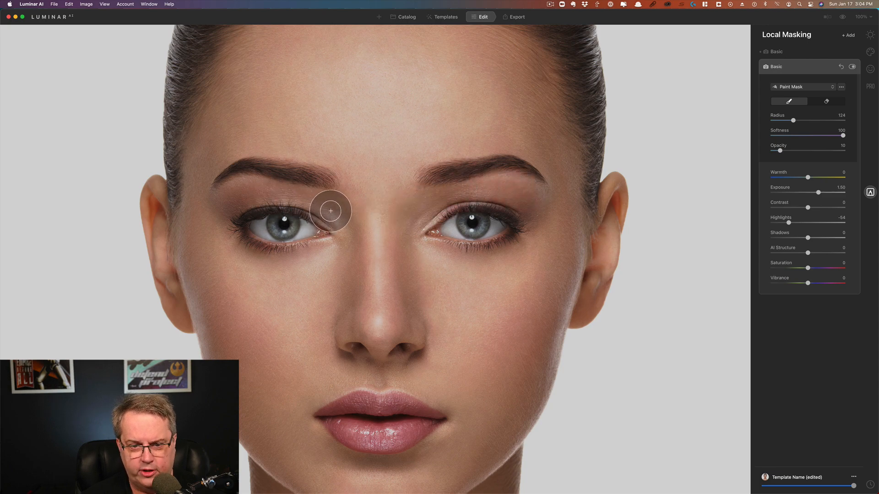
pyautogui.moveTo(298, 192)
pyautogui.mouseDown()
pyautogui.moveTo(248, 194)
pyautogui.moveTo(228, 207)
pyautogui.moveTo(280, 168)
pyautogui.moveTo(321, 196)
pyautogui.moveTo(325, 256)
pyautogui.moveTo(240, 279)
pyautogui.moveTo(170, 239)
pyautogui.moveTo(171, 257)
pyautogui.mouseUp()
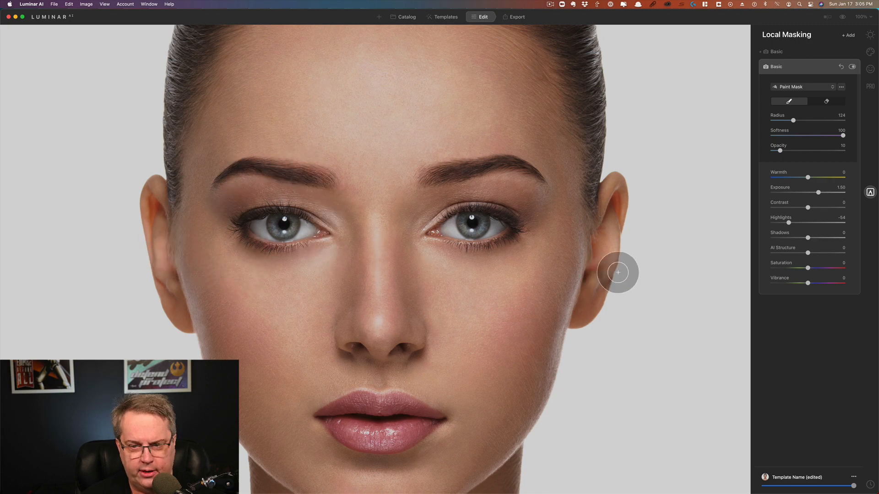
pyautogui.moveTo(609, 243); pyautogui.dragTo(608, 227)
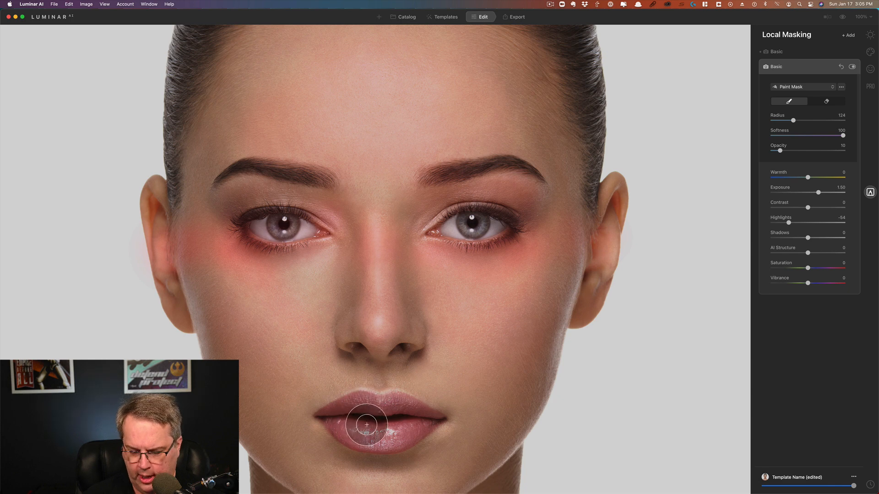
# Paint the lightening mask over the lower and upper lips with a brush radius of 64
pyautogui.press('[')
pyautogui.press('[')
pyautogui.press('[')
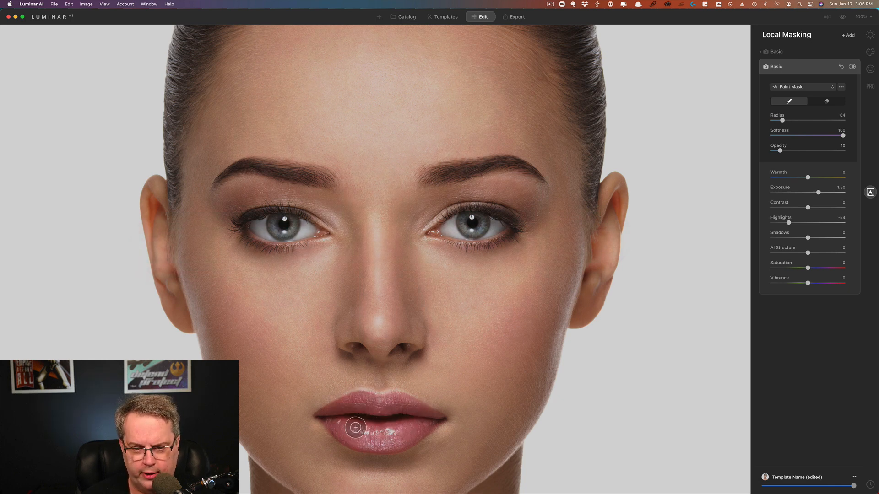
pyautogui.moveTo(353, 426); pyautogui.dragTo(374, 439)
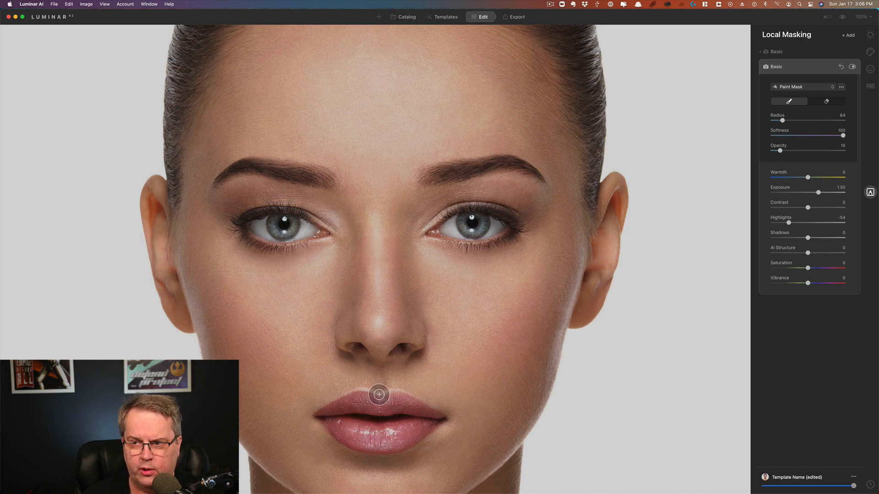
pyautogui.moveTo(379, 401)
pyautogui.mouseDown()
pyautogui.moveTo(388, 432)
pyautogui.moveTo(388, 422)
pyautogui.mouseUp()
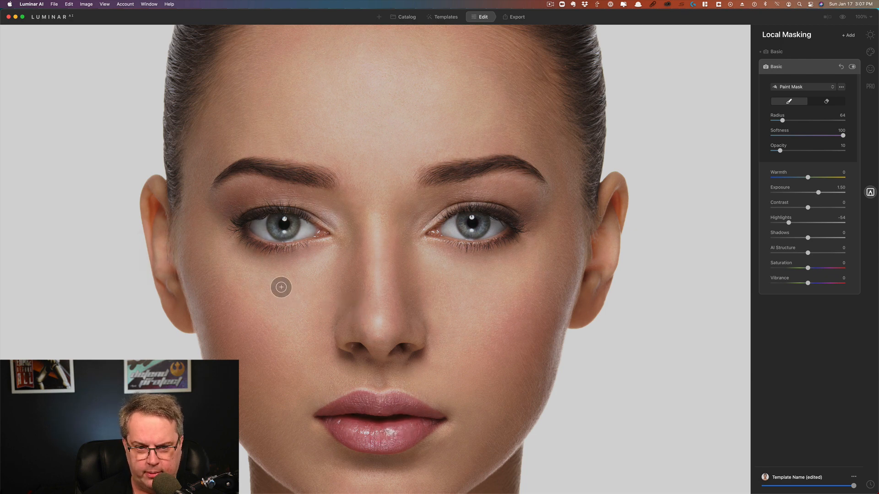
# Paint the lightening mask below one eye and out toward the temple with a brush radius of 64
pyautogui.moveTo(284, 310)
pyautogui.mouseDown()
pyautogui.moveTo(218, 251)
pyautogui.moveTo(225, 266)
pyautogui.moveTo(245, 263)
pyautogui.moveTo(296, 282)
pyautogui.moveTo(238, 267)
pyautogui.moveTo(233, 284)
pyautogui.moveTo(187, 234)
pyautogui.mouseUp()
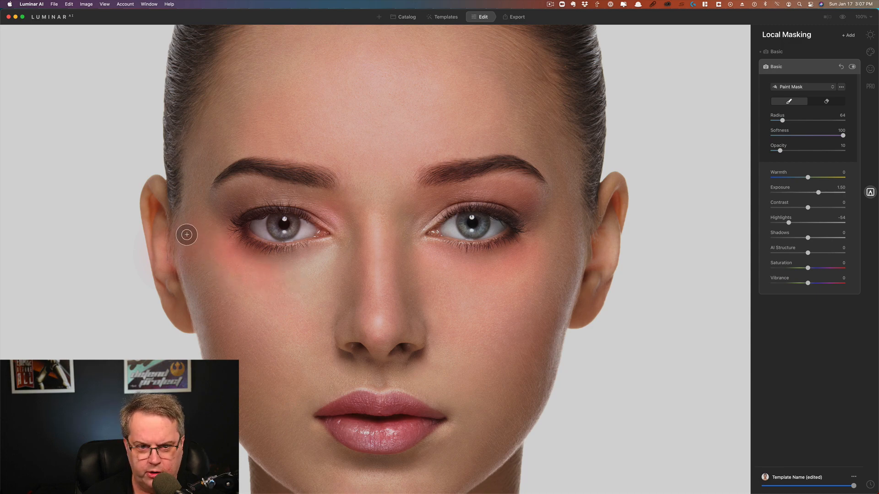
pyautogui.press('alt')
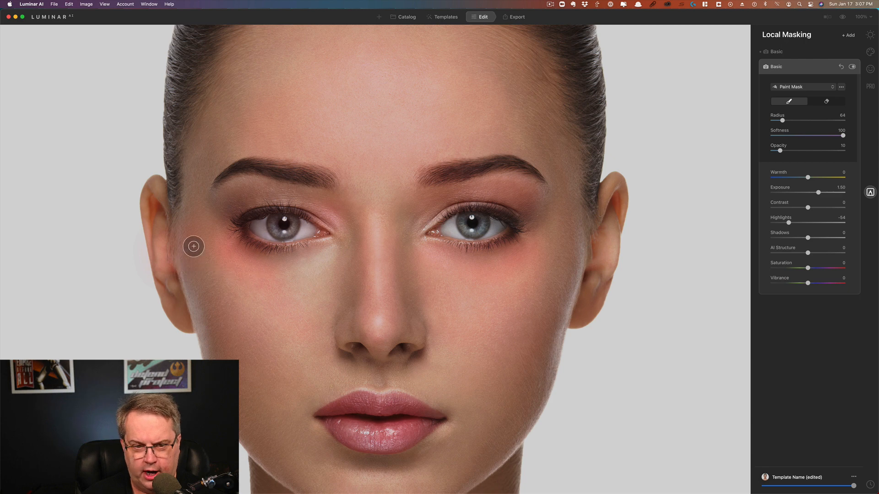
pyautogui.press('alt')
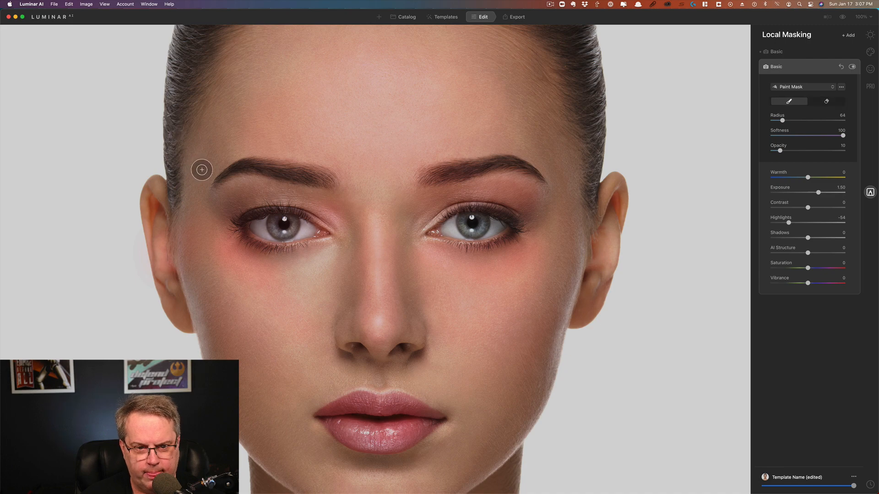
# Paint the lightening mask on the chin, down both sides of the front of the neck and along the collarbones at radius 64
pyautogui.moveTo(387, 420); pyautogui.dragTo(398, 263)
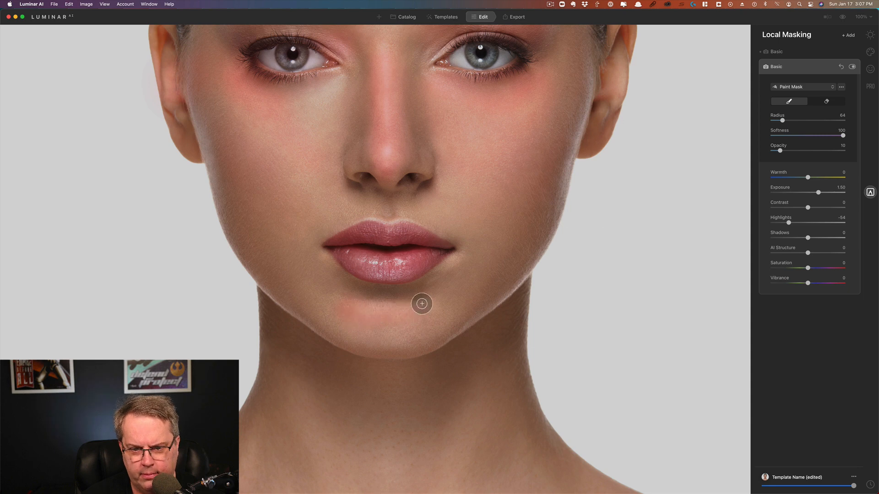
pyautogui.moveTo(404, 398); pyautogui.dragTo(404, 237)
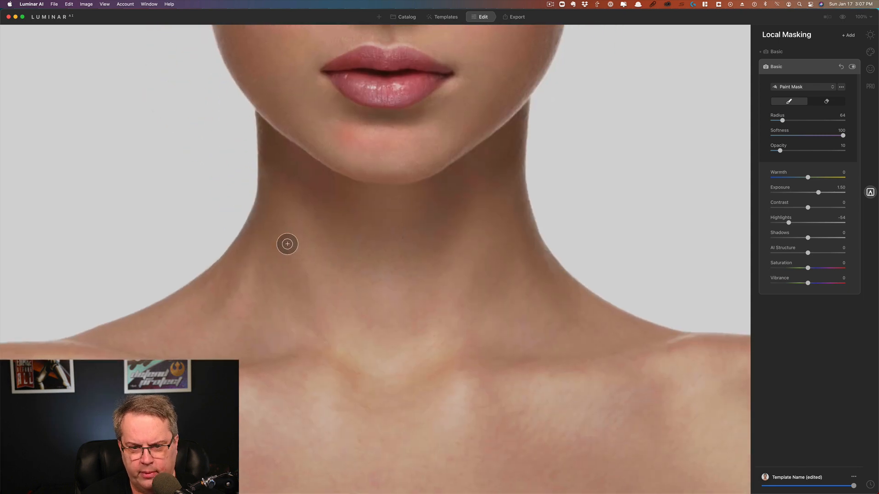
pyautogui.moveTo(296, 221); pyautogui.dragTo(355, 357)
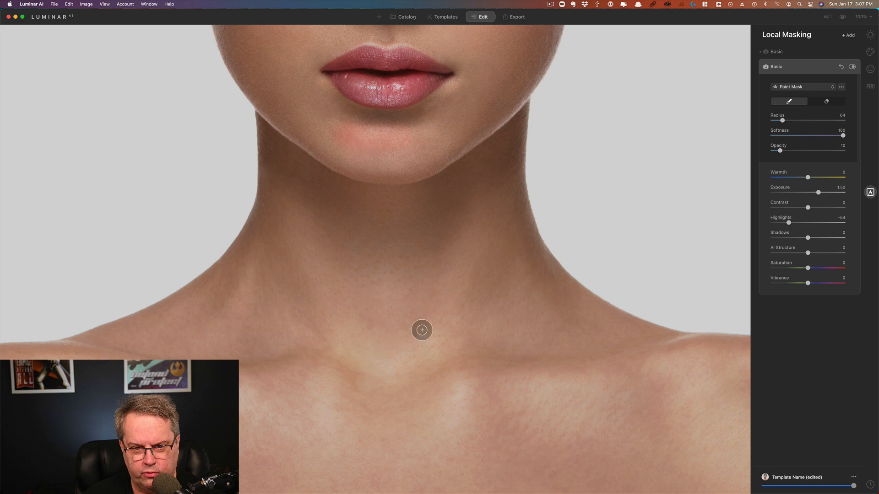
pyautogui.moveTo(469, 237); pyautogui.dragTo(430, 325)
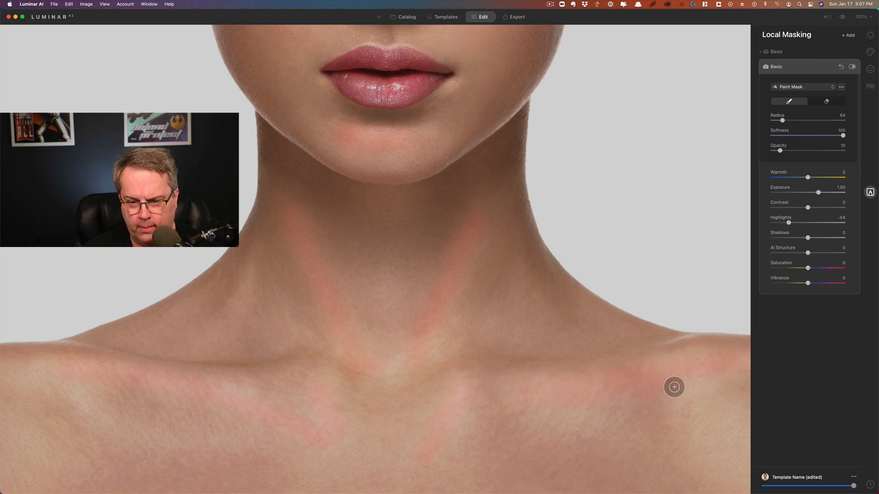
pyautogui.press('super+0')
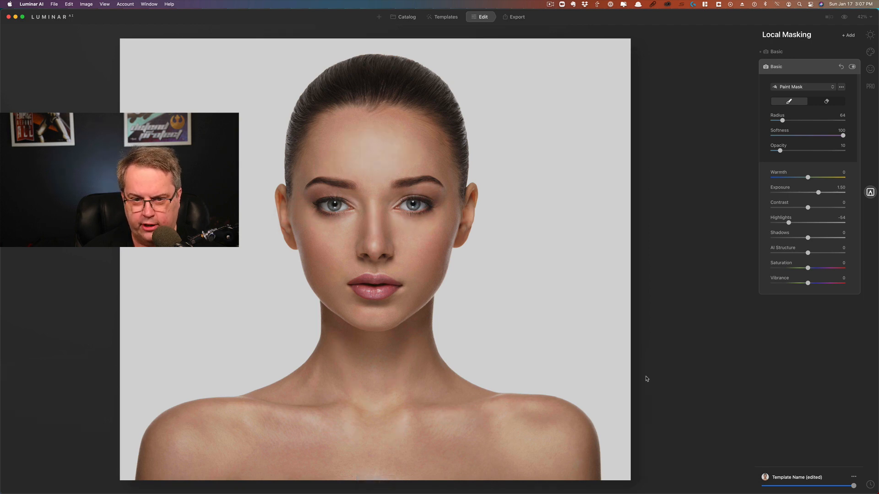
# In the Basic mask with exposure -1.65, paint along the side of the nose with a brush radius of 64
pyautogui.click(780, 53)
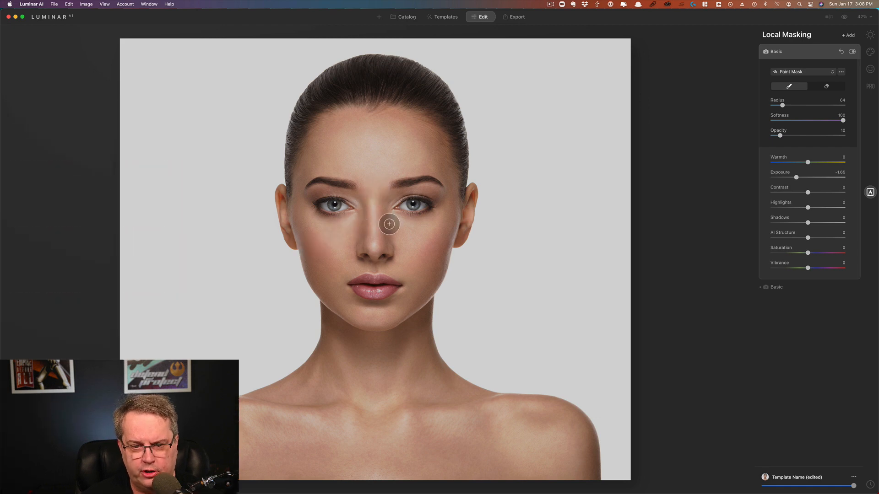
pyautogui.scroll(5, 388, 231)
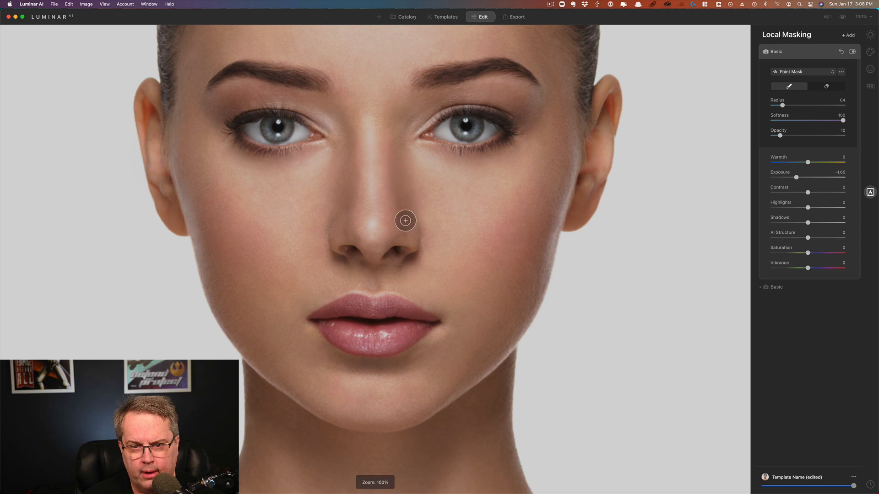
pyautogui.moveTo(344, 148); pyautogui.dragTo(341, 220)
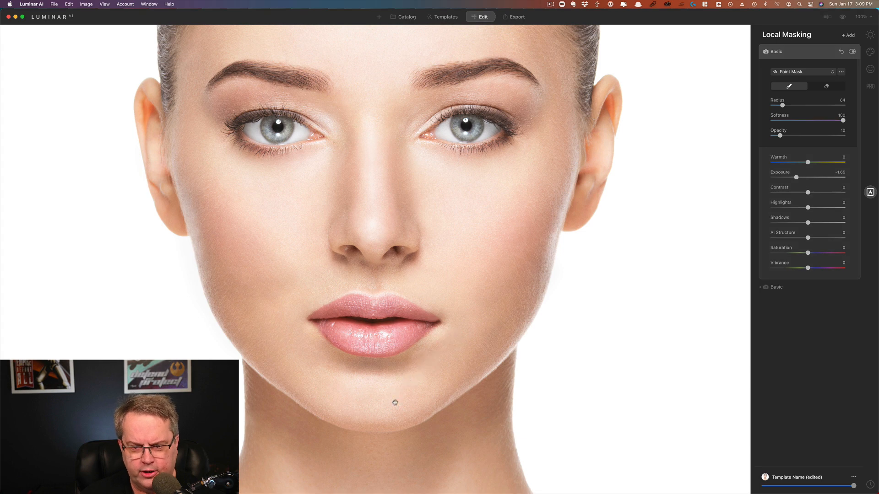
# Paint the darkening mask on the neck beneath both sides of the jaw at radius 64, and over the throat at radius 148
pyautogui.moveTo(395, 403)
pyautogui.mouseDown()
pyautogui.moveTo(398, 355)
pyautogui.moveTo(379, 227)
pyautogui.mouseUp()
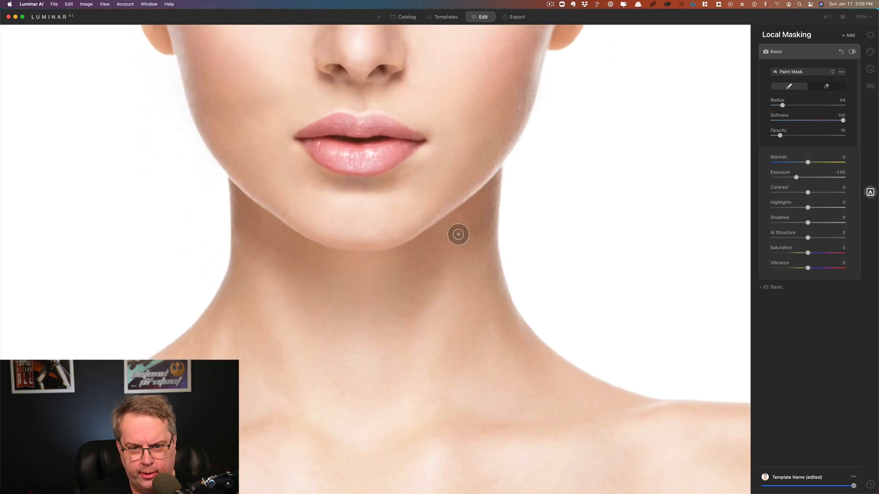
pyautogui.moveTo(486, 188); pyautogui.dragTo(467, 214)
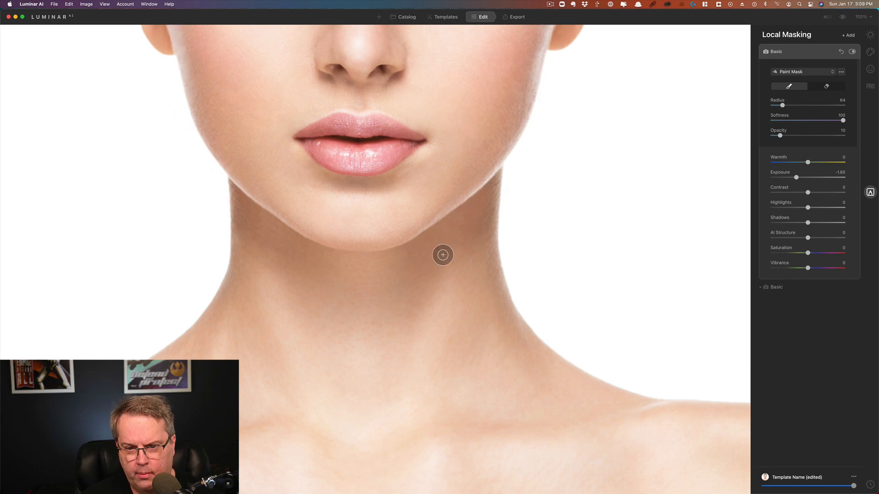
pyautogui.moveTo(304, 245)
pyautogui.mouseDown()
pyautogui.moveTo(353, 273)
pyautogui.moveTo(294, 246)
pyautogui.mouseUp()
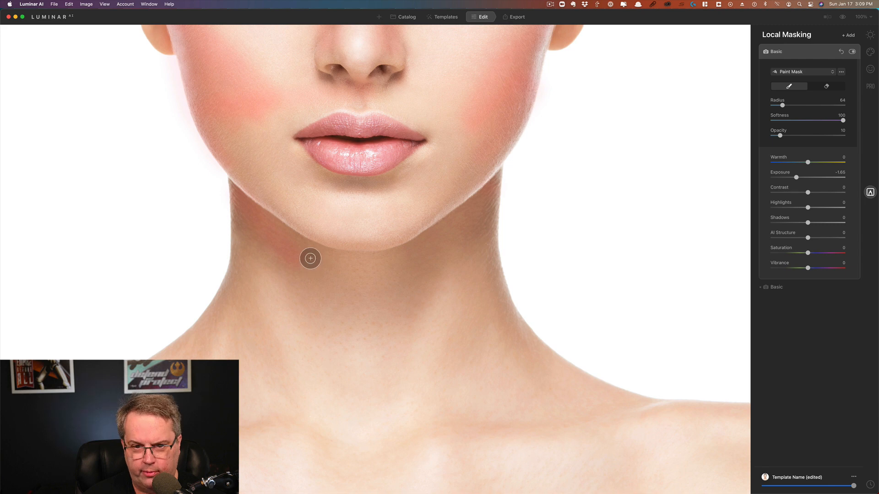
pyautogui.press(']')
pyautogui.press(']')
pyautogui.press(']')
pyautogui.press(']')
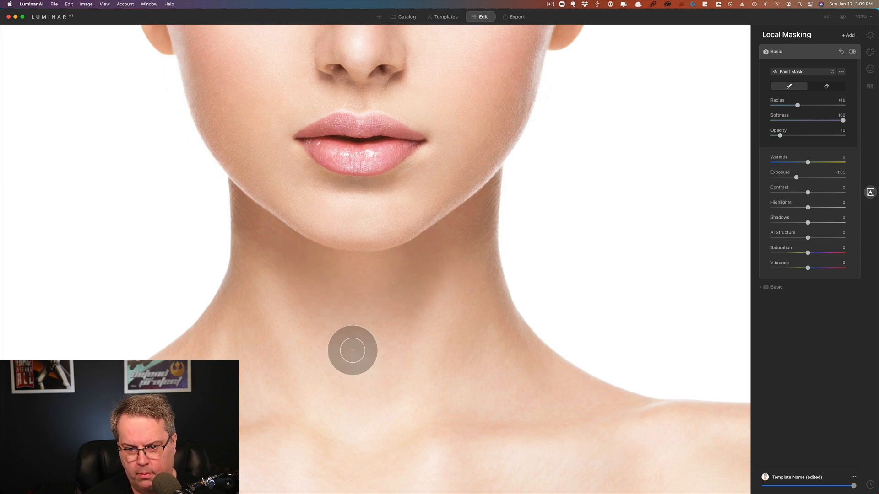
# Paint the darkening mask along both collarbones from the shoulders inward with a brush radius of 88
pyautogui.scroll(-5, 274, 325)
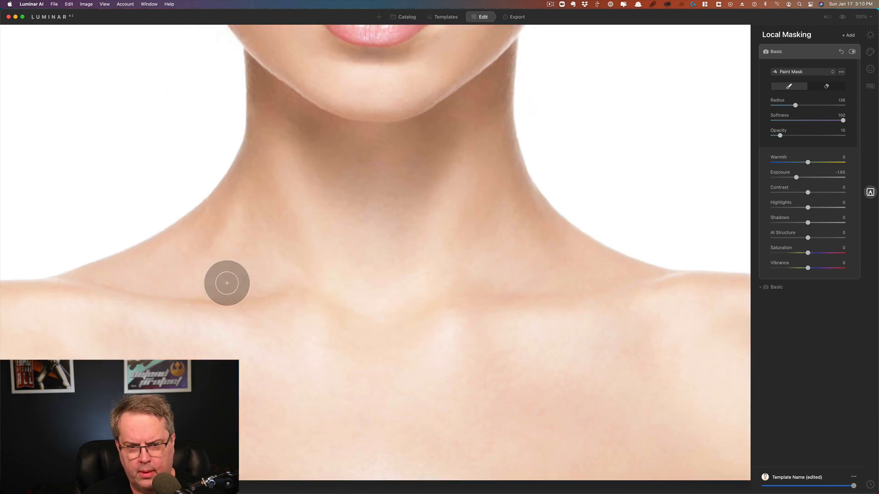
pyautogui.press('[')
pyautogui.press('[')
pyautogui.press('[')
pyautogui.press('[')
pyautogui.press('[')
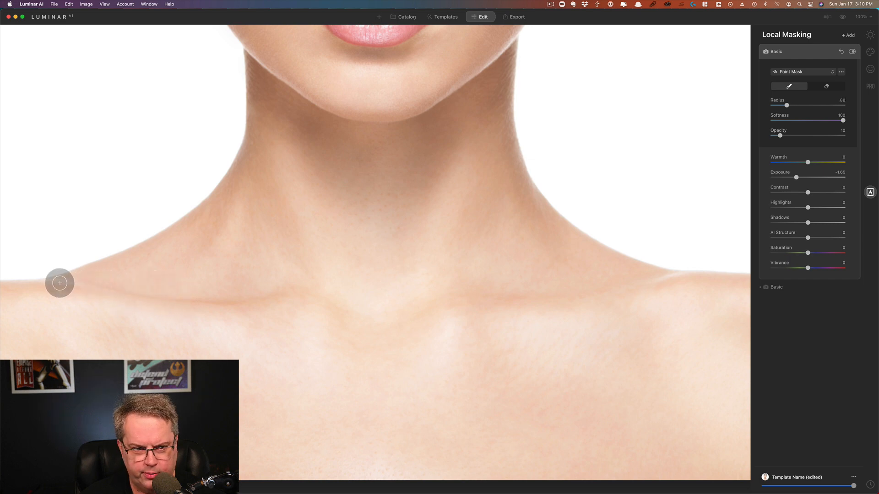
pyautogui.moveTo(60, 283); pyautogui.dragTo(273, 307)
pyautogui.moveTo(671, 273)
pyautogui.mouseDown()
pyautogui.moveTo(604, 292)
pyautogui.moveTo(437, 302)
pyautogui.mouseUp()
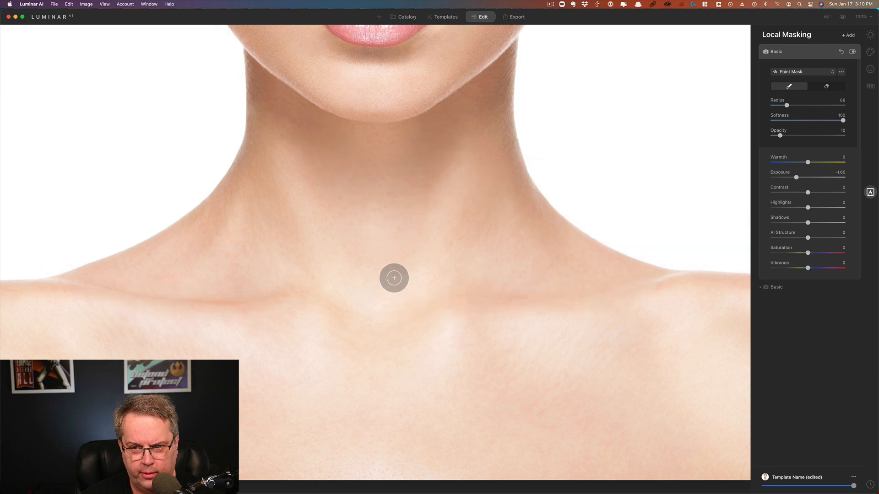
pyautogui.press('super+0')
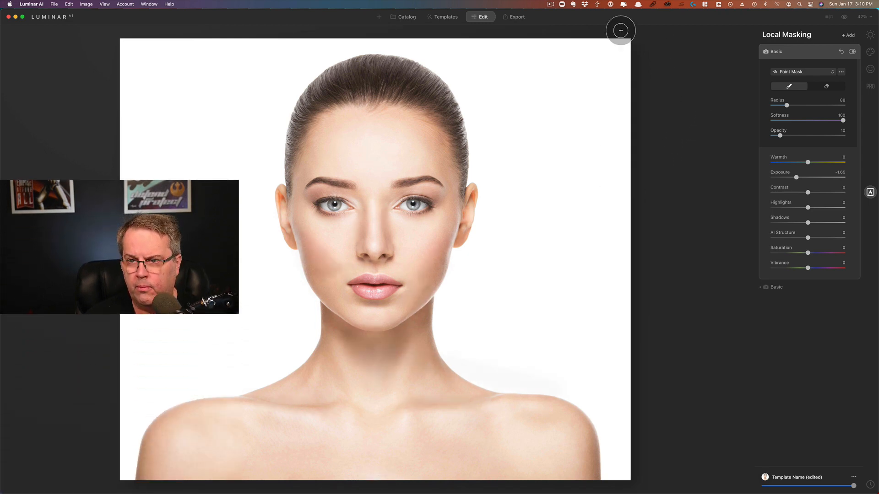
# Compare the portrait before and after the edits, and set the darkening mask's exposure to -1.08 and brush opacity to 12
pyautogui.click(845, 17)
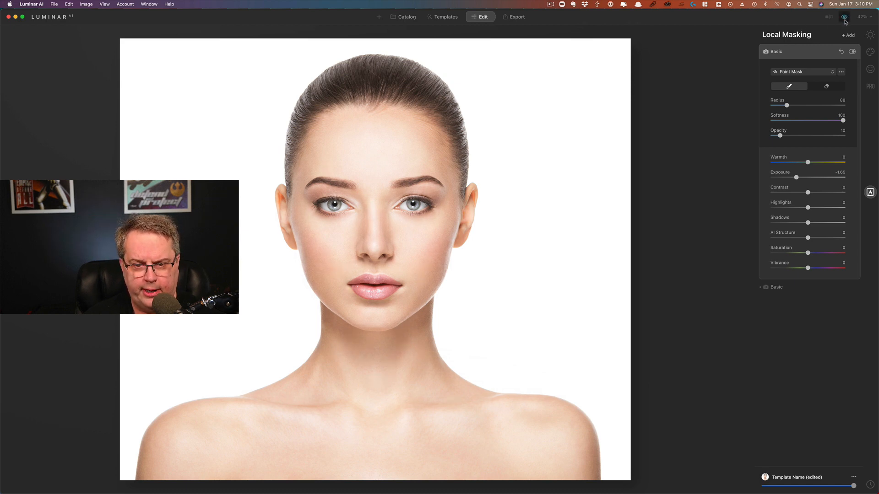
pyautogui.click(845, 20)
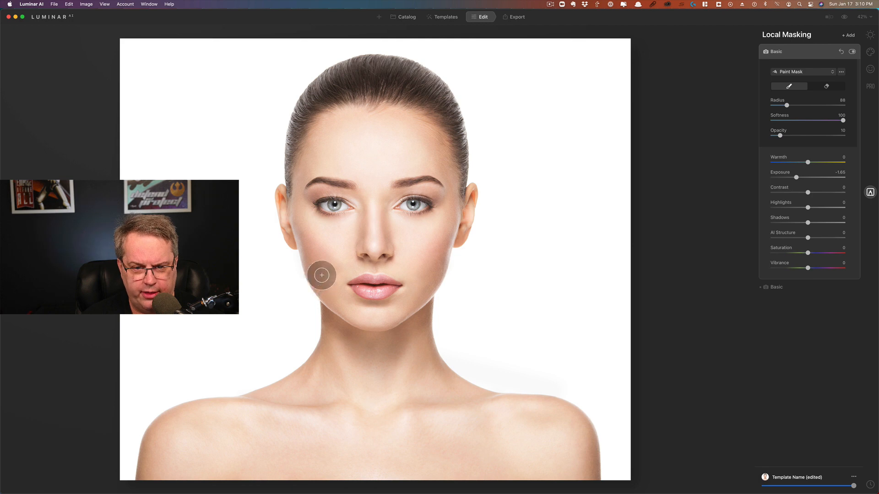
pyautogui.click(845, 19)
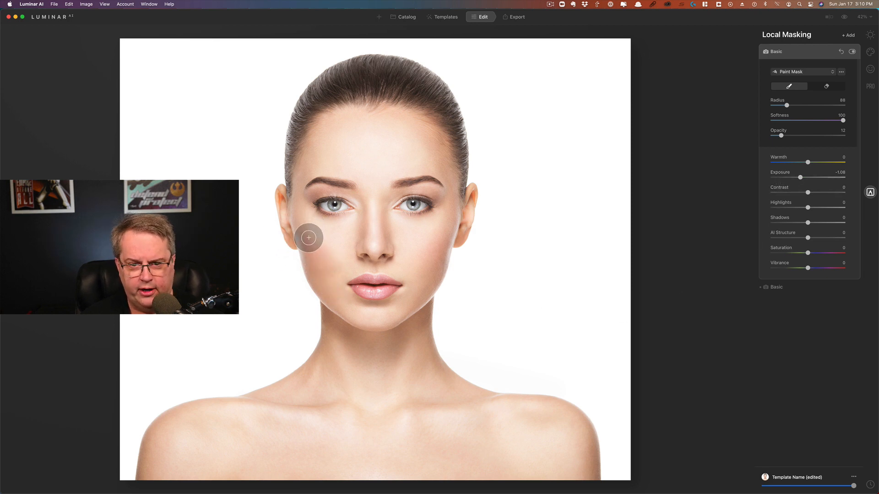
pyautogui.moveTo(333, 109)
pyautogui.mouseDown()
pyautogui.moveTo(294, 178)
pyautogui.moveTo(313, 132)
pyautogui.moveTo(372, 112)
pyautogui.moveTo(350, 103)
pyautogui.moveTo(380, 100)
pyautogui.moveTo(438, 119)
pyautogui.moveTo(466, 177)
pyautogui.mouseUp()
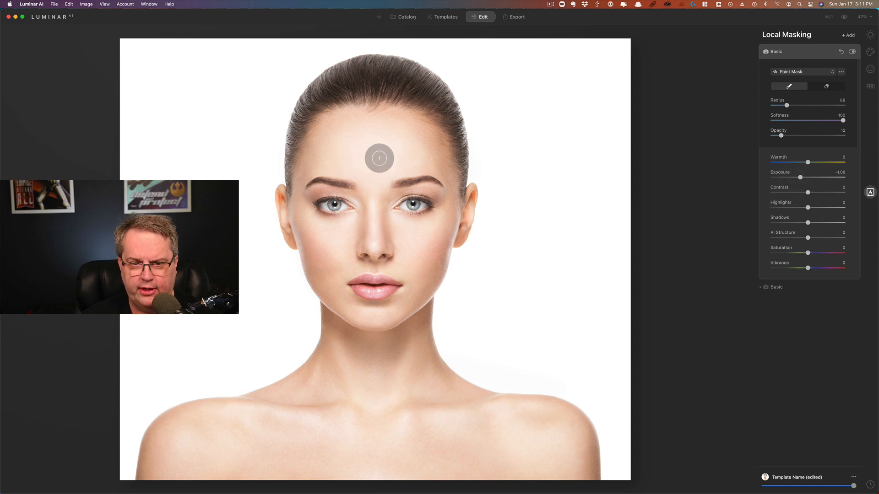
# Set the lightening Basic mask's exposure to 1.42 and repeatedly compare the portrait with its original version
pyautogui.click(776, 287)
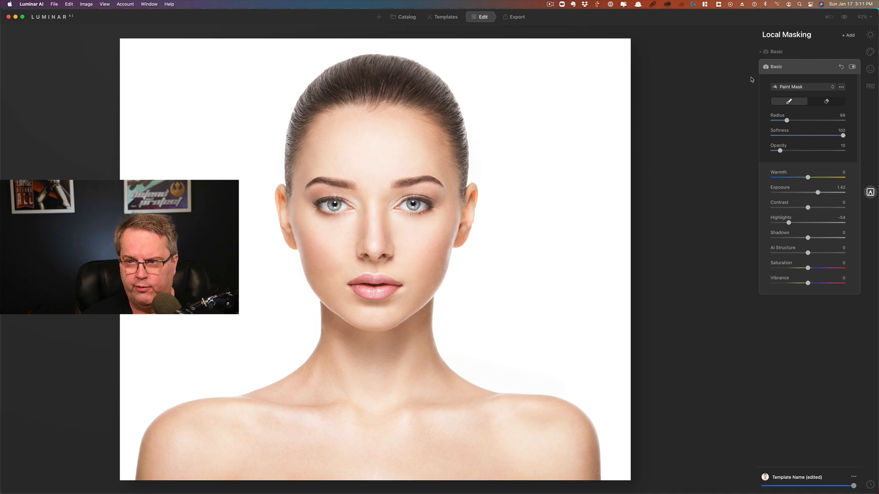
pyautogui.click(844, 19)
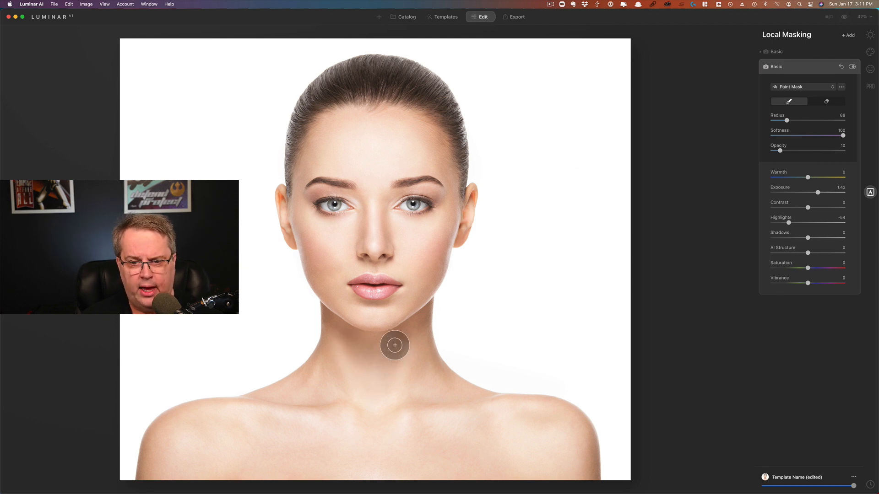
pyautogui.click(844, 18)
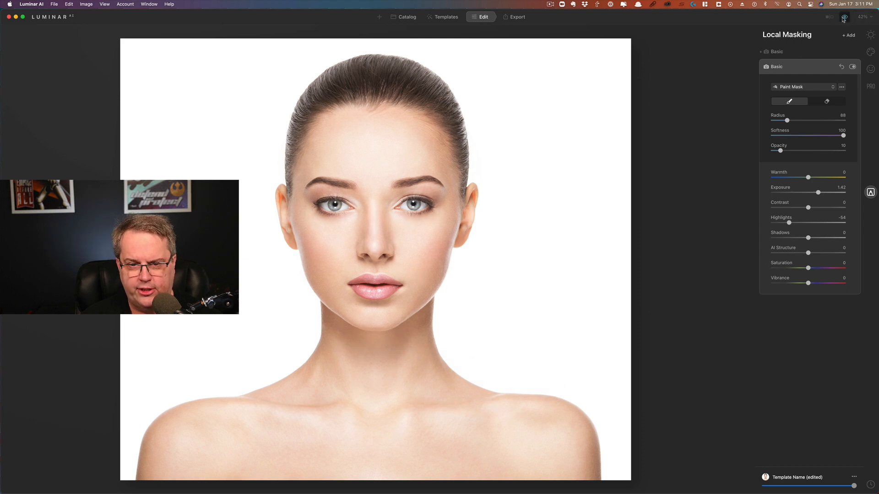
pyautogui.click(845, 17)
pyautogui.click(845, 18)
pyautogui.click(846, 18)
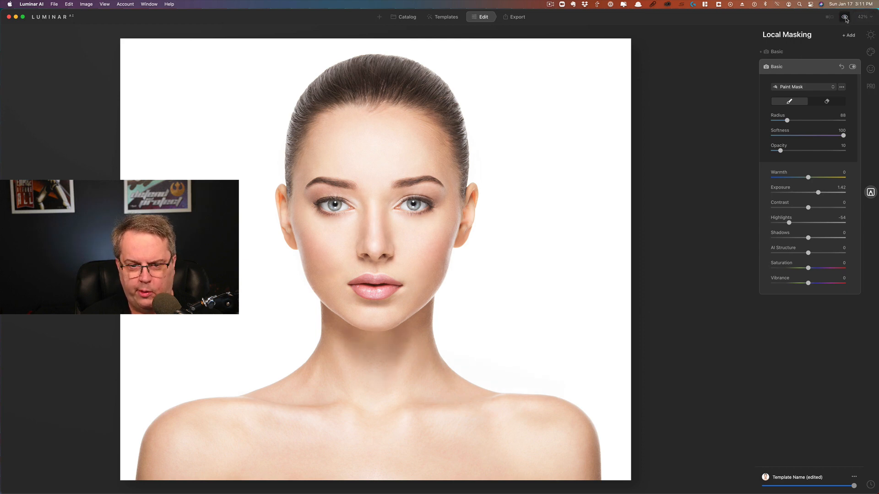
pyautogui.click(845, 18)
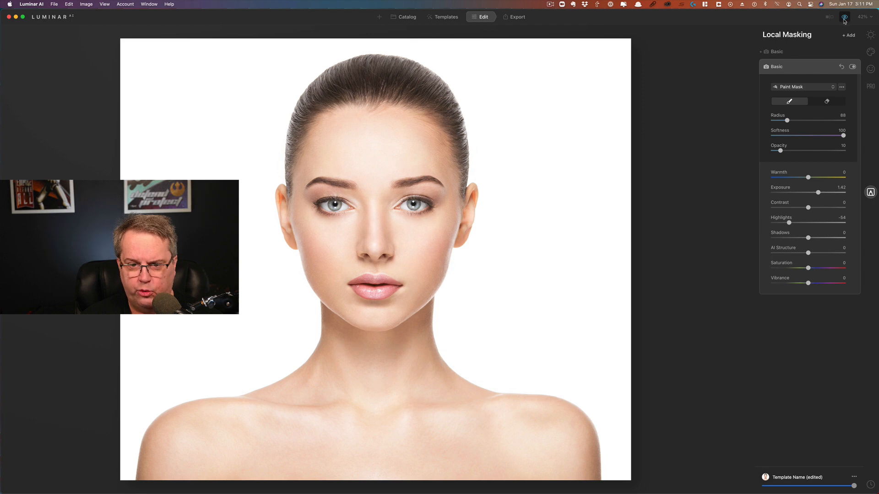
pyautogui.click(844, 18)
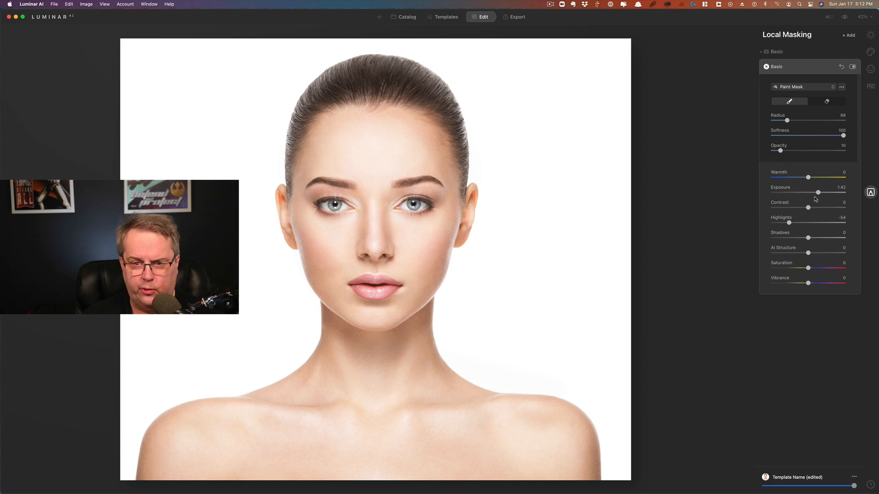
# Set the lightening mask's exposure to 0.86 and compare the portrait before and after the edits
pyautogui.moveTo(818, 193); pyautogui.dragTo(815, 195)
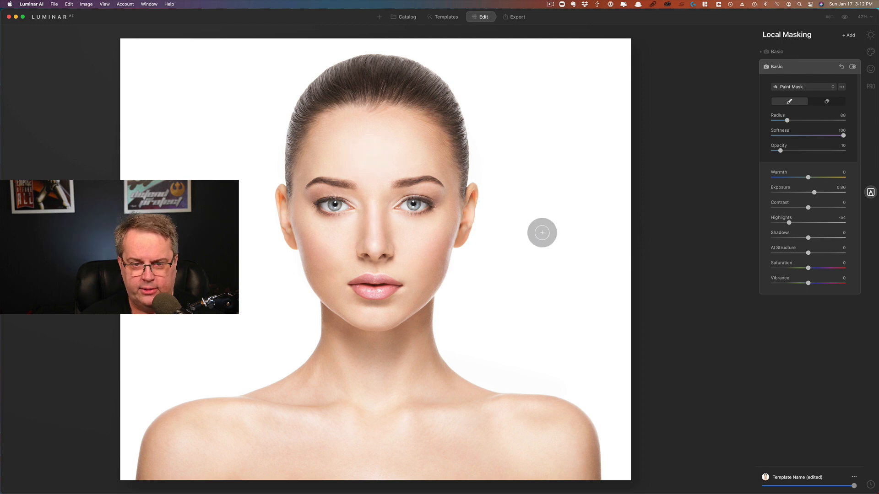
pyautogui.click(844, 17)
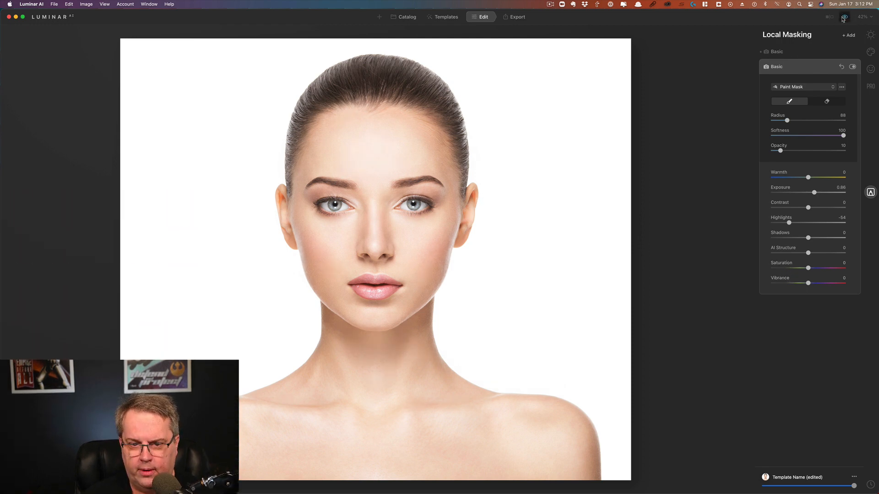
pyautogui.click(844, 19)
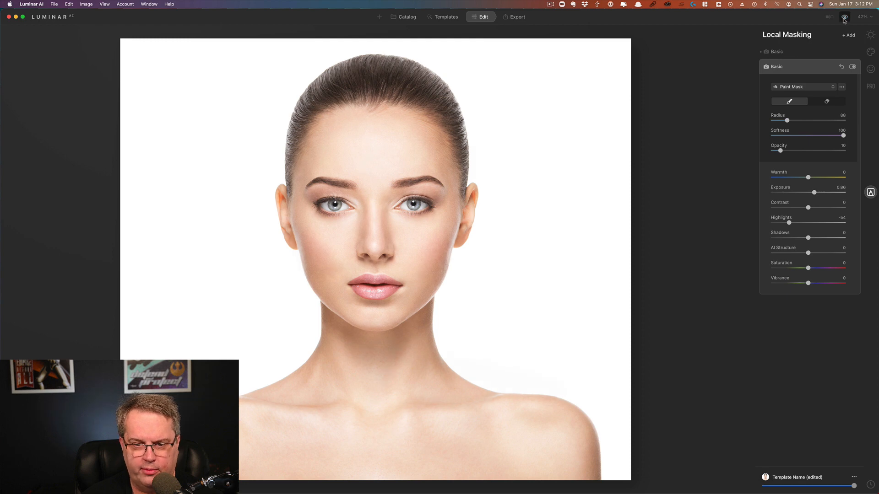
pyautogui.click(843, 19)
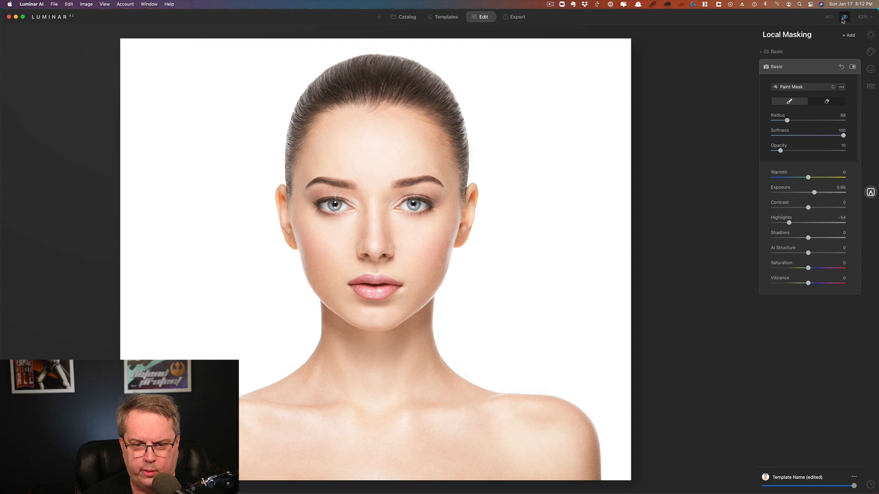
pyautogui.click(843, 20)
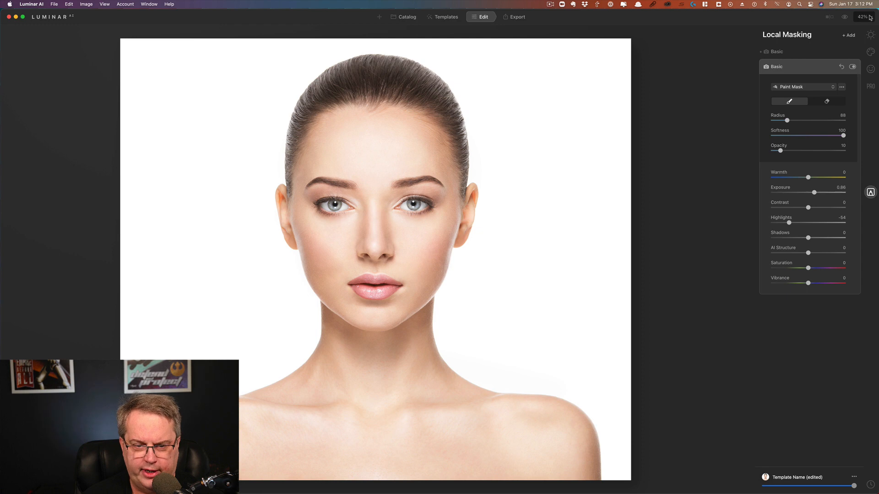